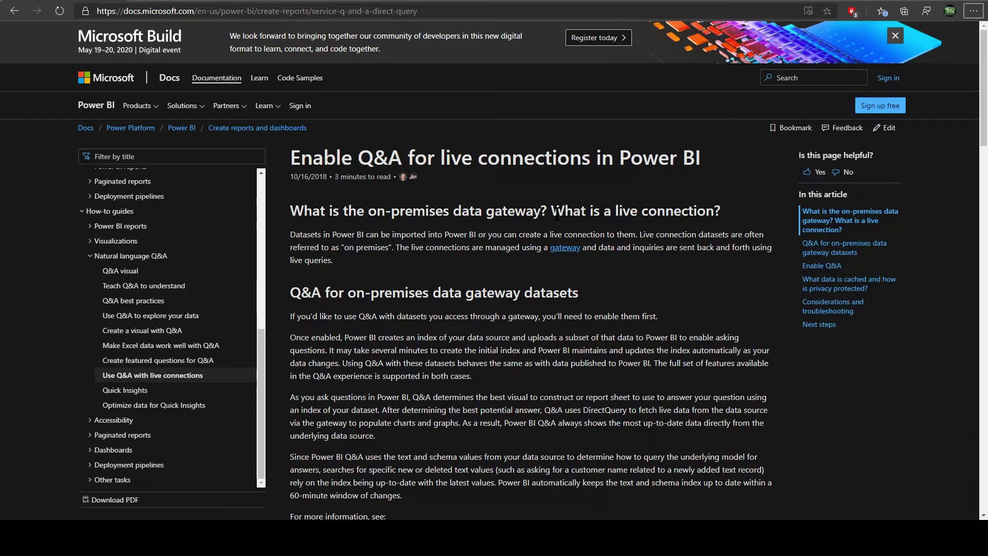
Switch to Power BI Desktop and examine the formula of the Sum of SalesAmount measure in the Sales table.
{"action": "key", "text": "F5"}
{"action": "left_click", "coordinate": [360, 531]}
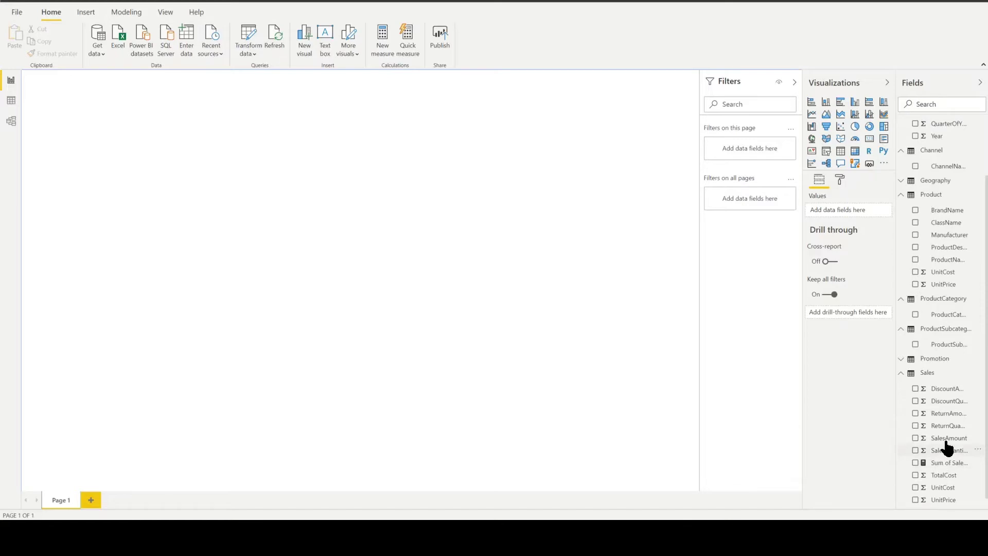
{"action": "left_click", "coordinate": [945, 465]}
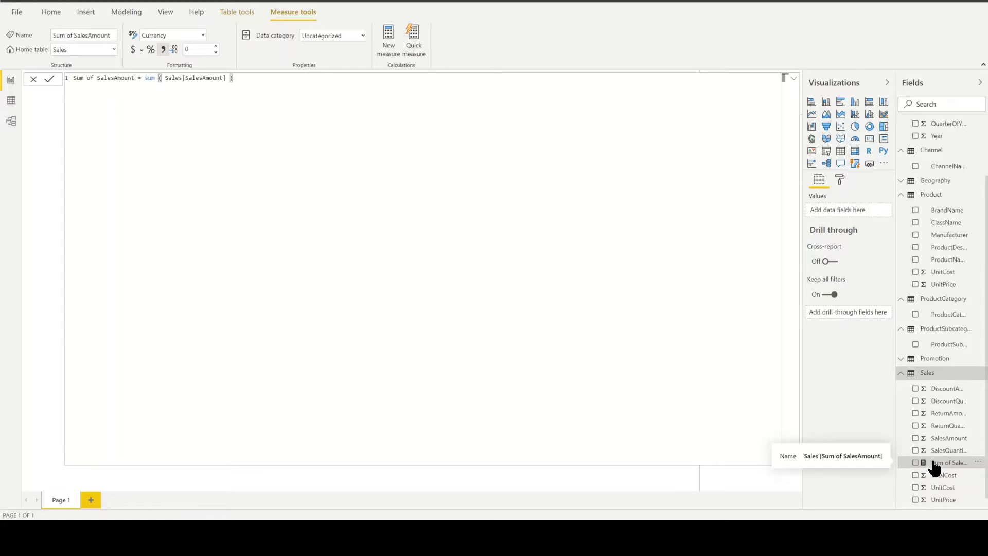
{"action": "left_click", "coordinate": [792, 80]}
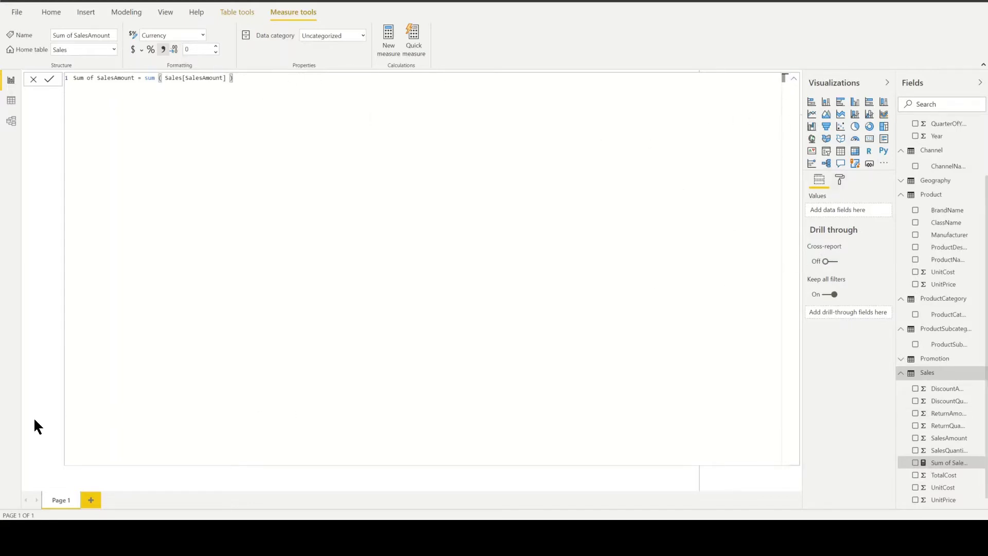
{"action": "left_click", "coordinate": [794, 78]}
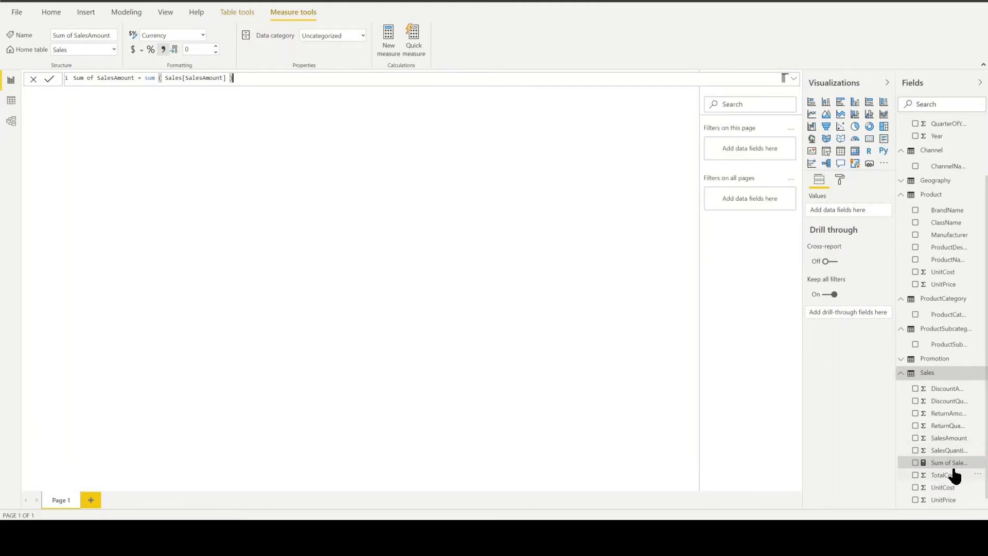
Place Sum of SalesAmount on the blank report page as a column chart, shifted toward the page's upper-left area and enlarged.
{"action": "left_click_drag", "start_coordinate": [952, 464], "coordinate": [327, 294]}
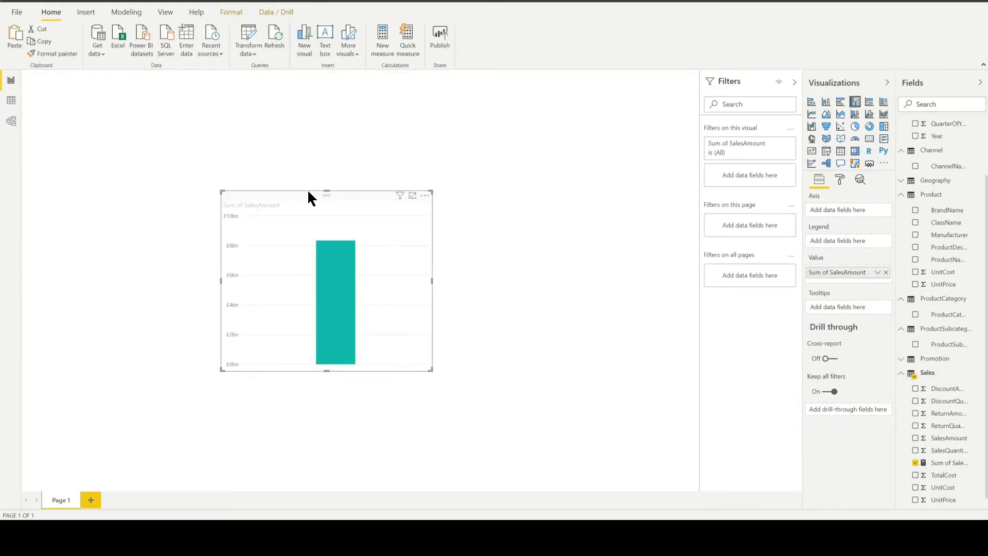
{"action": "left_click_drag", "start_coordinate": [308, 192], "coordinate": [125, 150]}
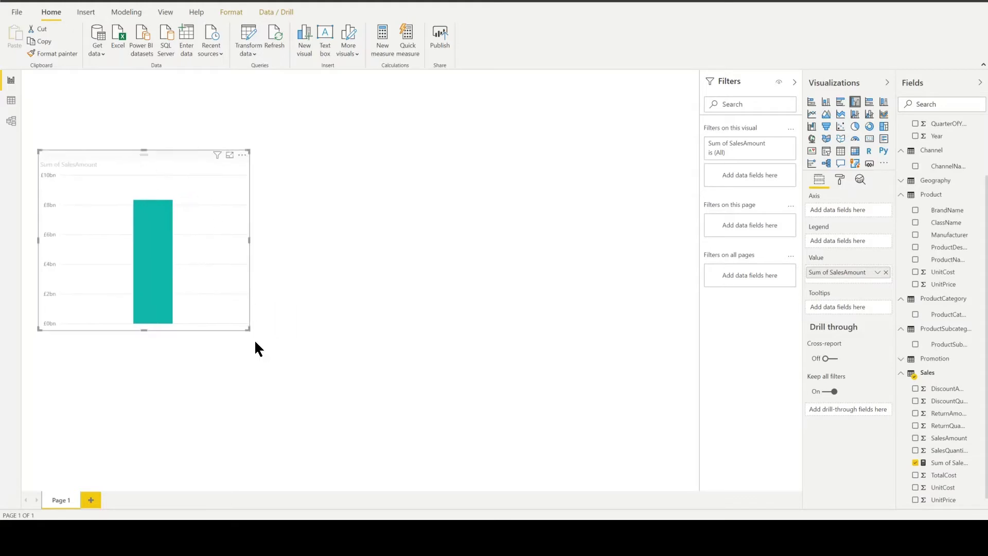
{"action": "left_click_drag", "start_coordinate": [249, 328], "coordinate": [376, 412]}
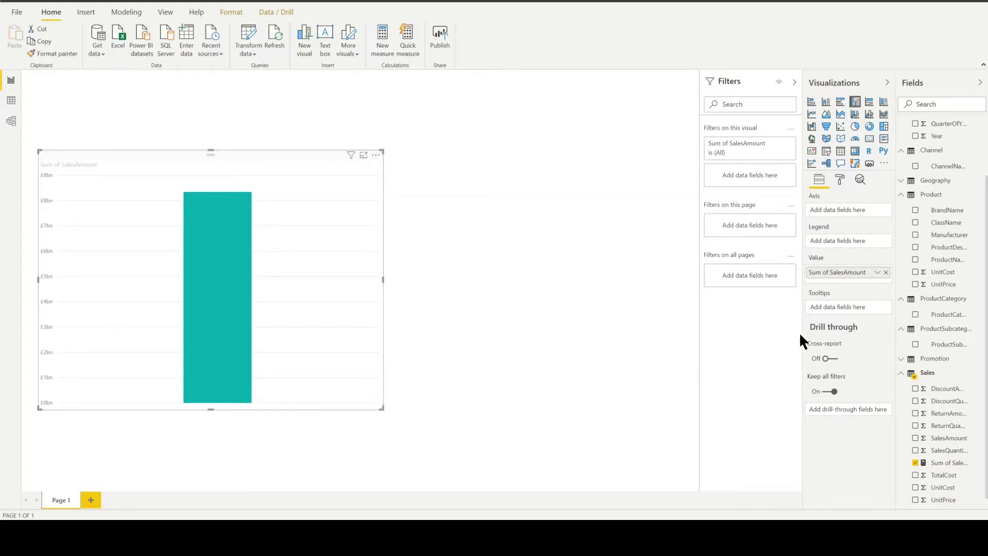
Convert the column chart to a decomposition tree and enlarge it to fill most of the report page.
{"action": "left_click", "coordinate": [826, 164]}
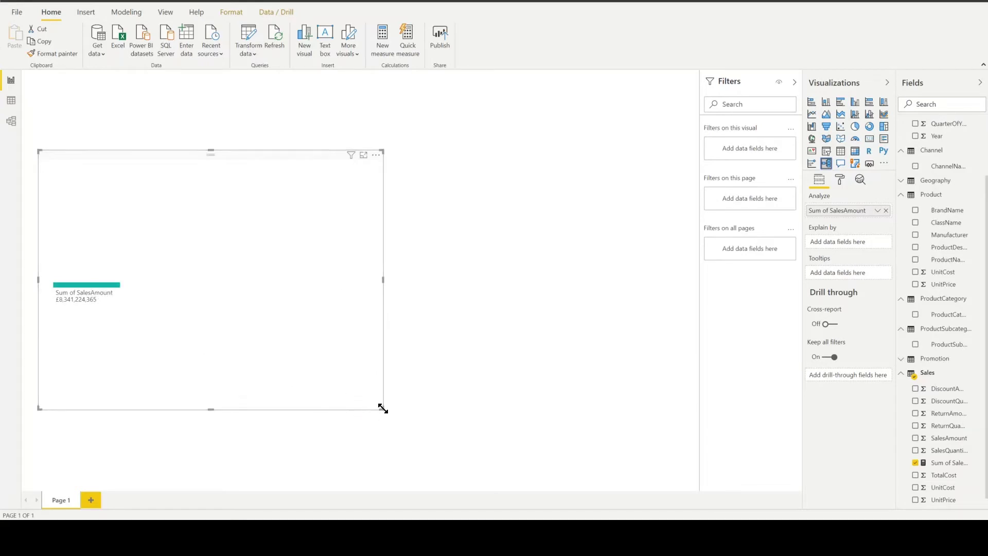
{"action": "left_click_drag", "start_coordinate": [381, 408], "coordinate": [709, 499]}
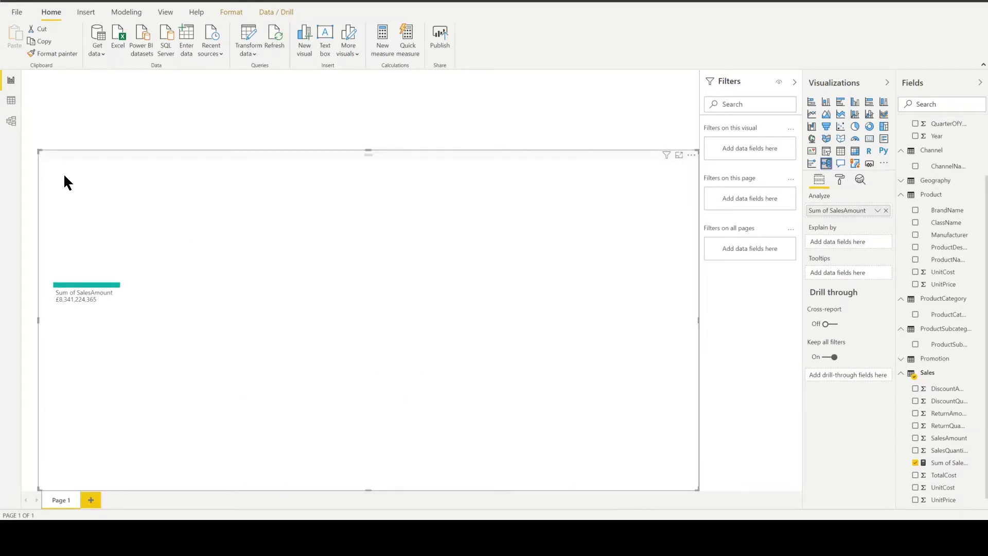
{"action": "left_click_drag", "start_coordinate": [38, 151], "coordinate": [2, 99]}
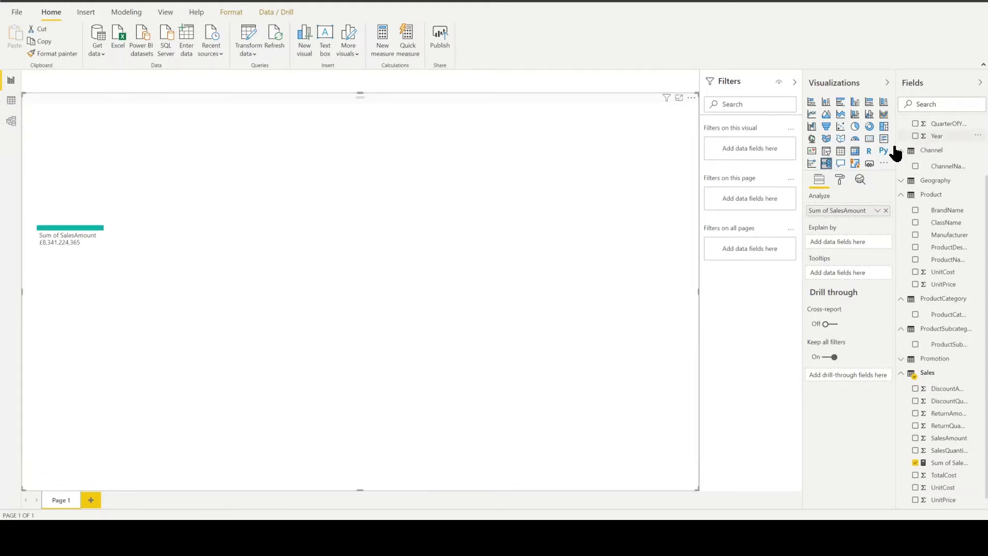
Add Year, BrandName, ProductName and ProductCategory as Explain by fields of the decomposition tree.
{"action": "left_click_drag", "start_coordinate": [836, 241], "coordinate": [838, 243]}
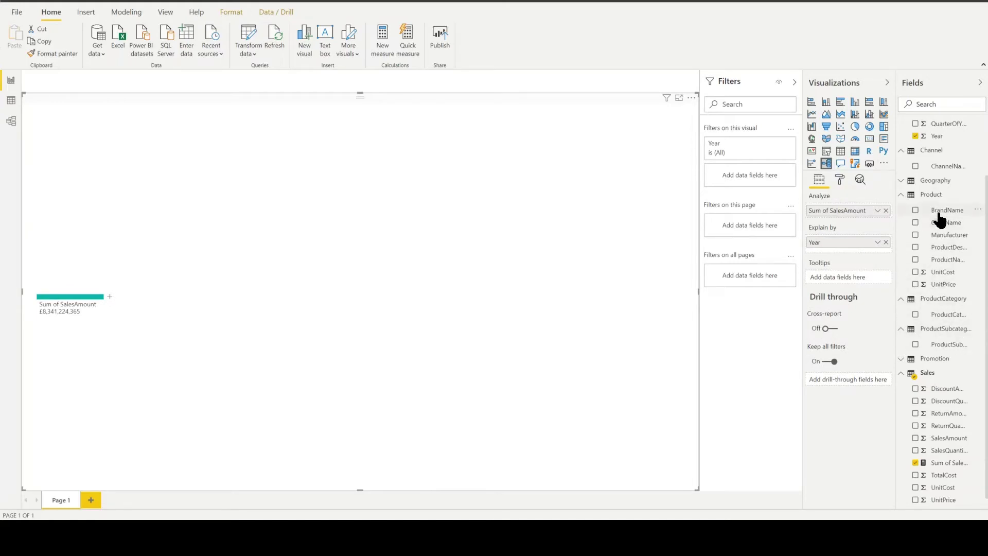
{"action": "left_click_drag", "start_coordinate": [937, 211], "coordinate": [869, 250]}
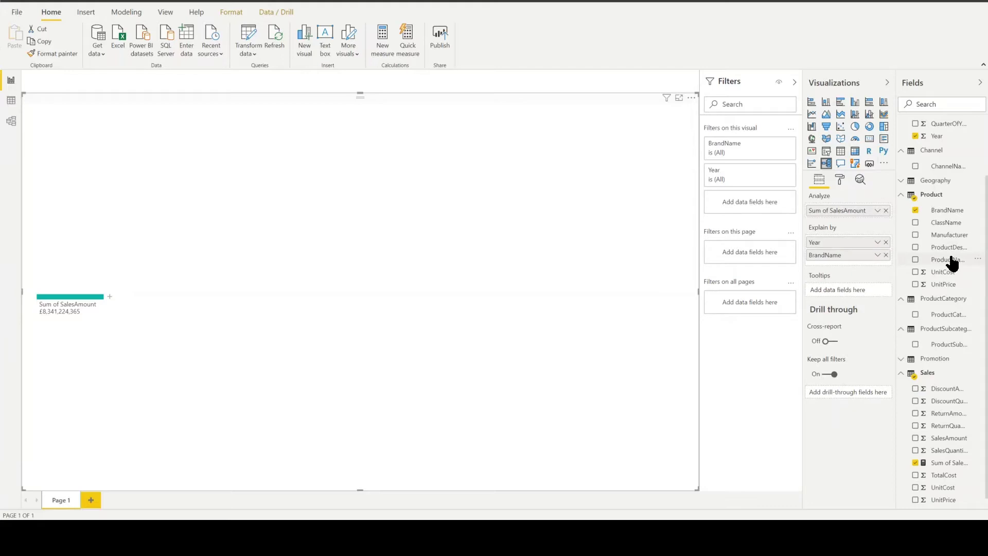
{"action": "left_click_drag", "start_coordinate": [950, 260], "coordinate": [853, 263]}
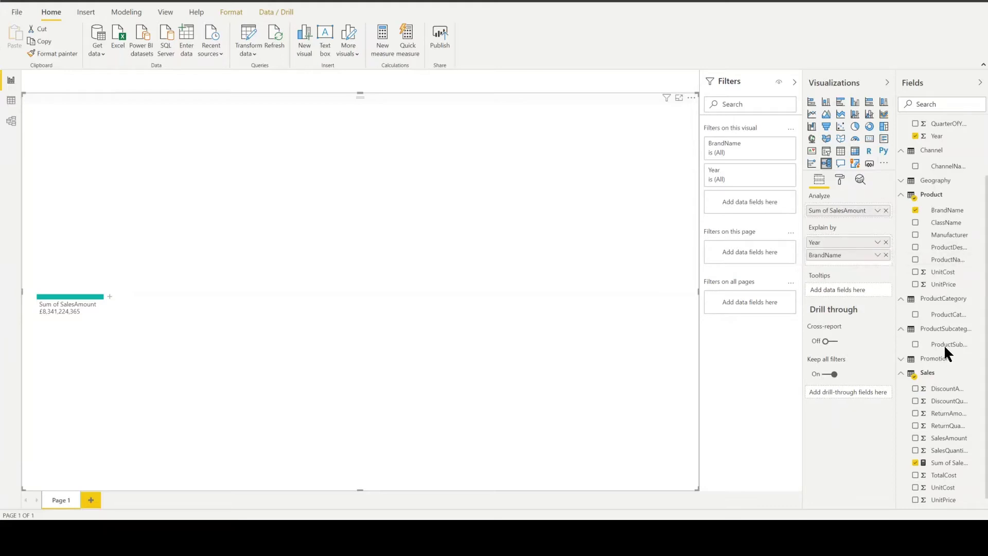
{"action": "left_click", "coordinate": [920, 317]}
{"action": "scroll", "coordinate": [934, 355], "scroll_direction": "down", "scroll_amount": 1}
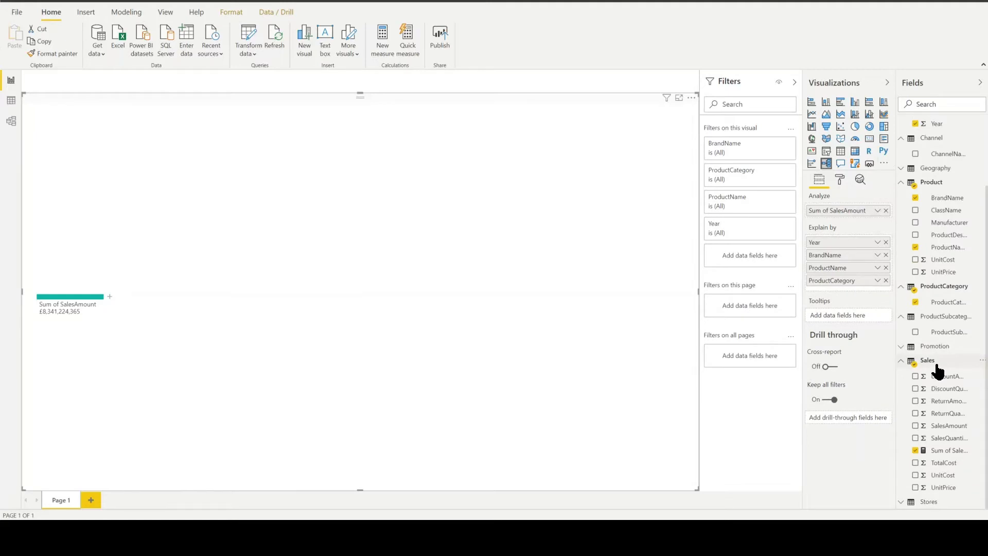
Add StoreName and StoreType from the Stores table to the tree's Explain by fields.
{"action": "left_click", "coordinate": [933, 501]}
{"action": "scroll", "coordinate": [935, 465], "scroll_direction": "down", "scroll_amount": 3}
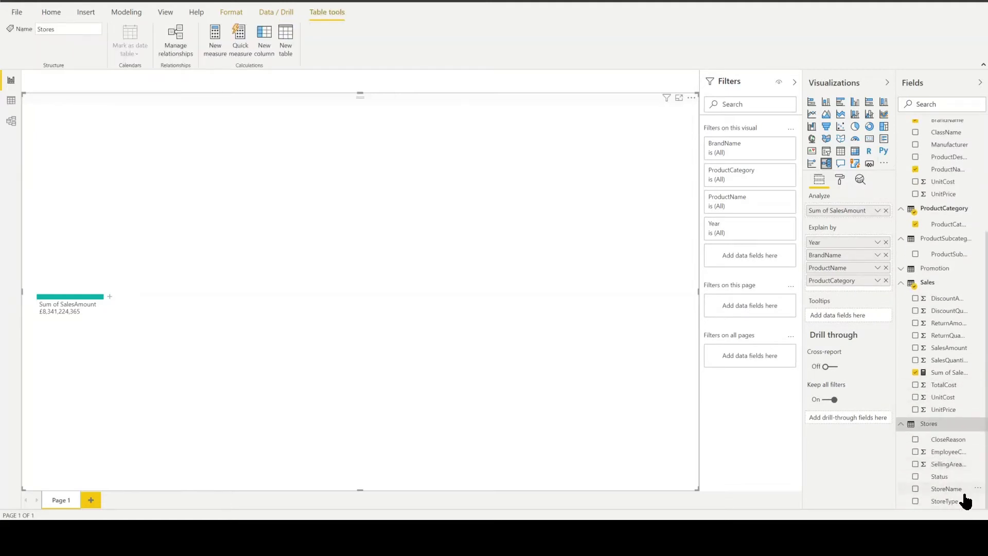
{"action": "left_click_drag", "start_coordinate": [954, 489], "coordinate": [850, 287]}
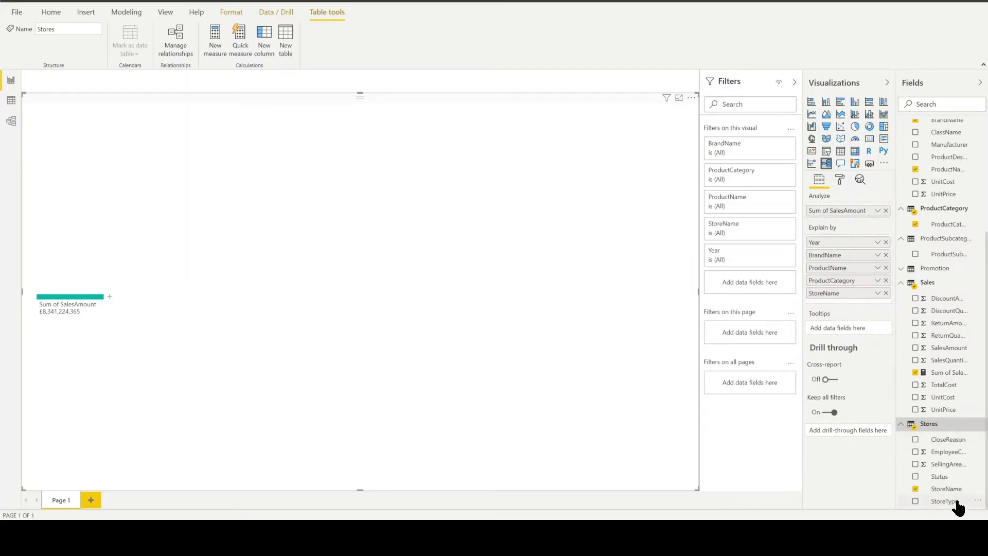
{"action": "left_click_drag", "start_coordinate": [956, 502], "coordinate": [857, 304]}
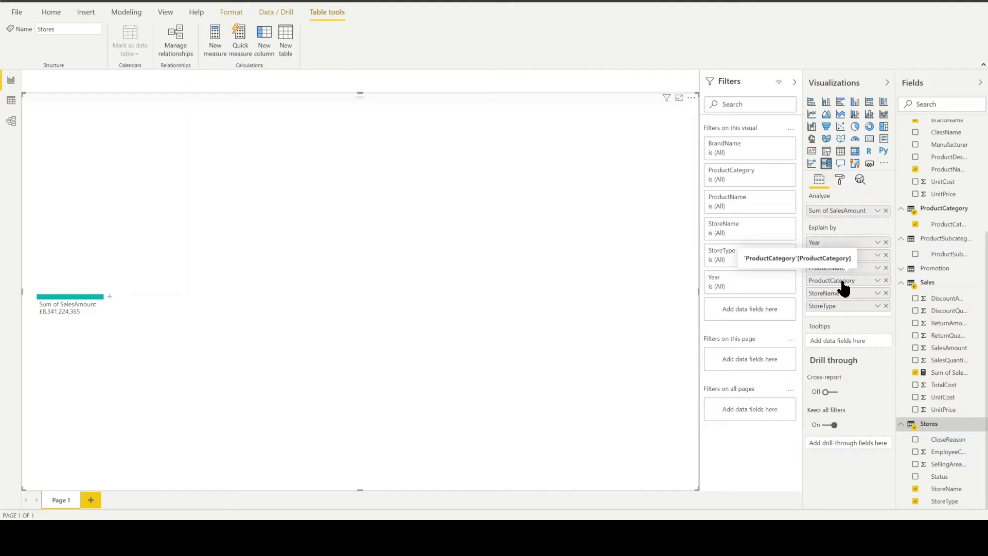
{"action": "left_click_drag", "start_coordinate": [842, 288], "coordinate": [841, 290]}
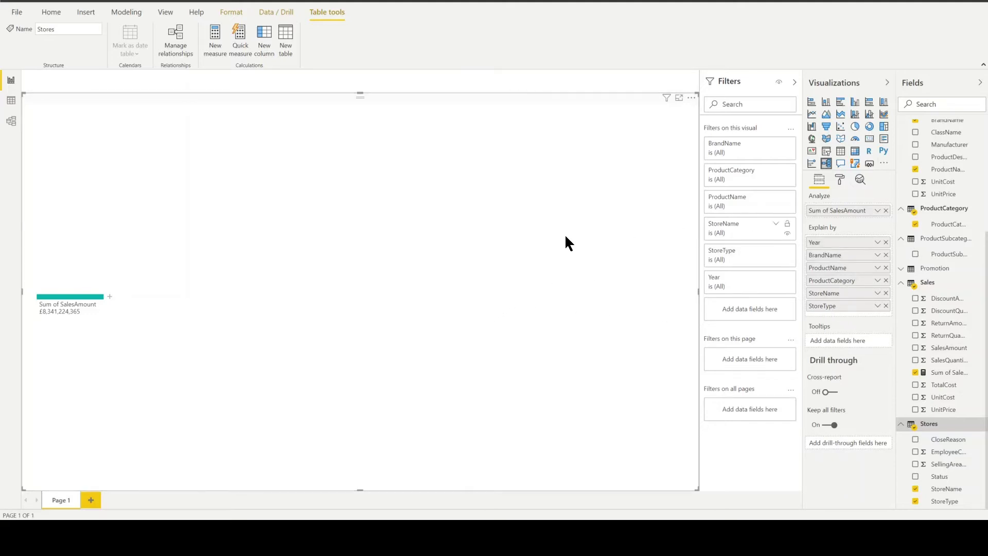
Split the Sum of SalesAmount root node by Year and inspect the individual year nodes.
{"action": "left_click", "coordinate": [108, 296]}
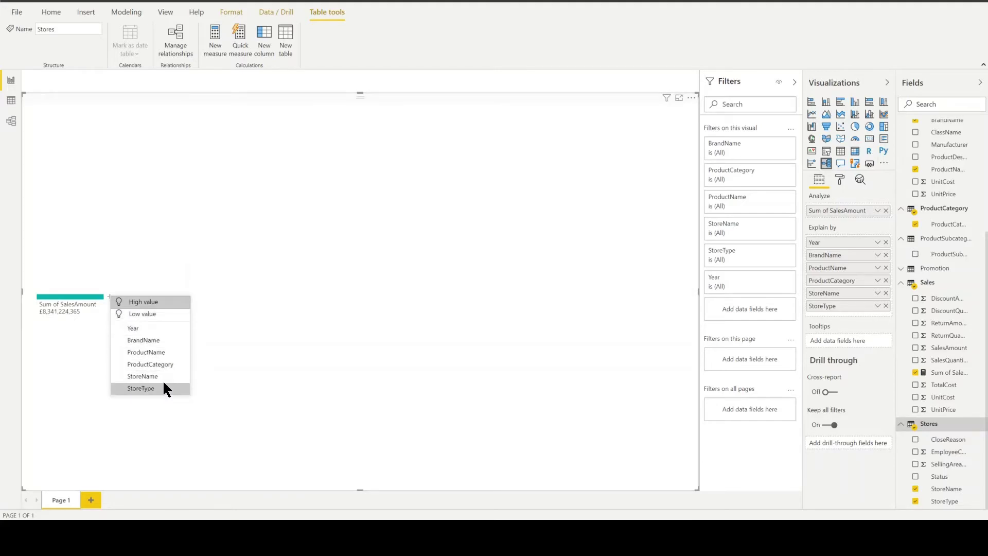
{"action": "left_click", "coordinate": [139, 329]}
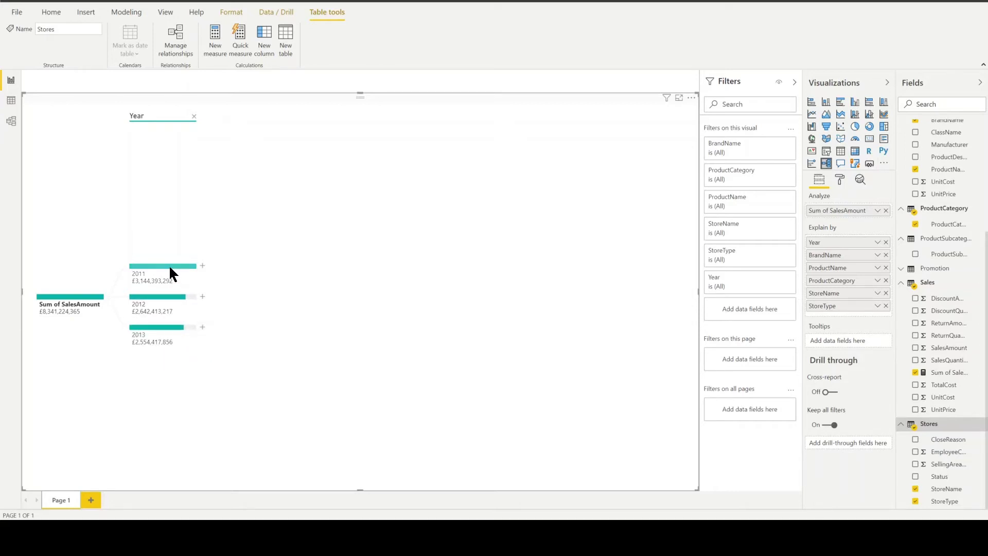
{"action": "mouse_move", "coordinate": [181, 333]}
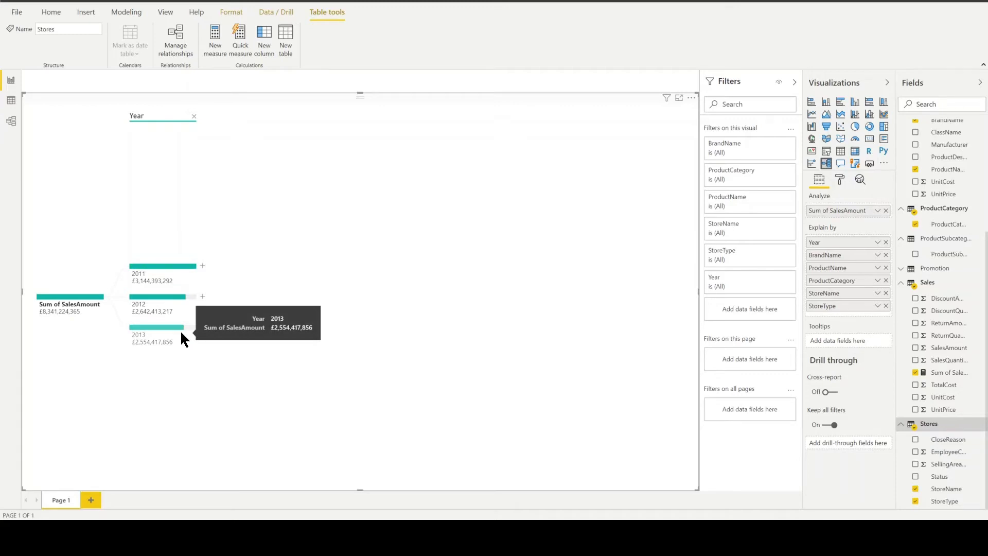
{"action": "mouse_move", "coordinate": [153, 278]}
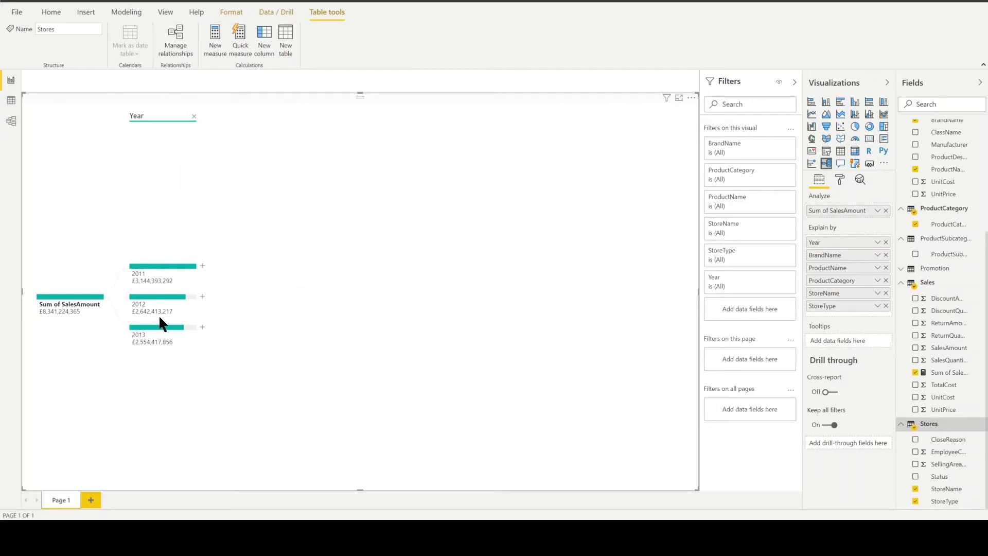
{"action": "mouse_move", "coordinate": [155, 343]}
Split the 2013 node by BrandName and inspect the resulting brand nodes.
{"action": "left_click", "coordinate": [203, 327]}
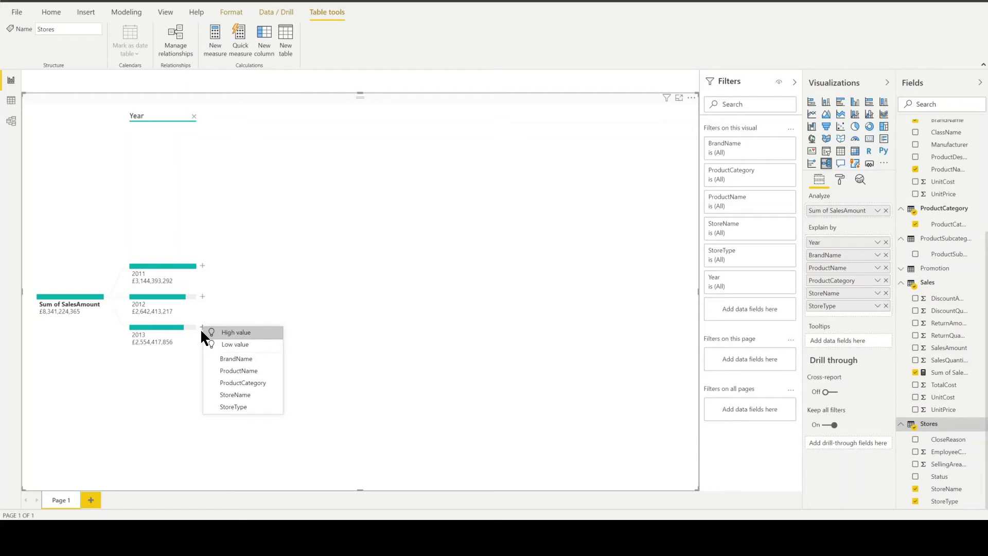
{"action": "left_click", "coordinate": [242, 362]}
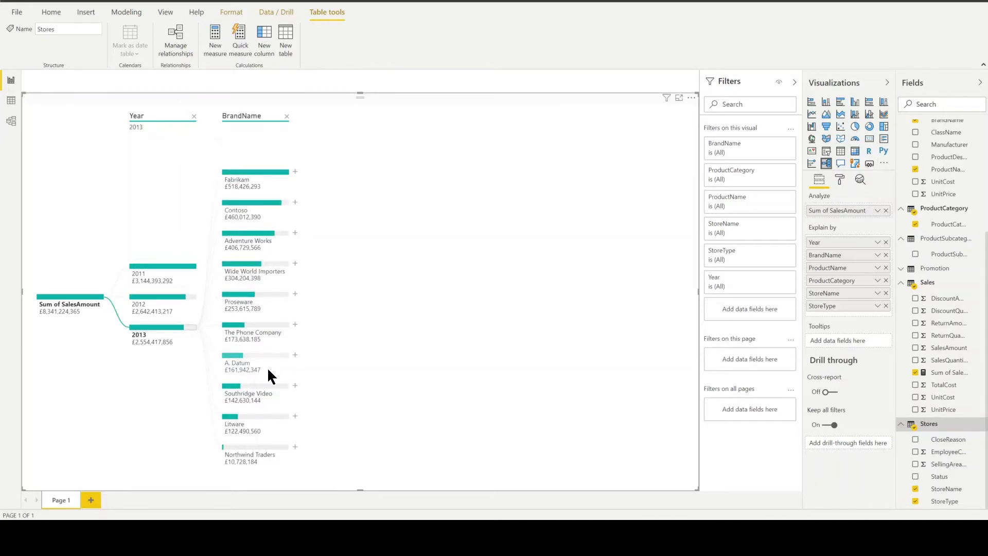
{"action": "mouse_move", "coordinate": [256, 394]}
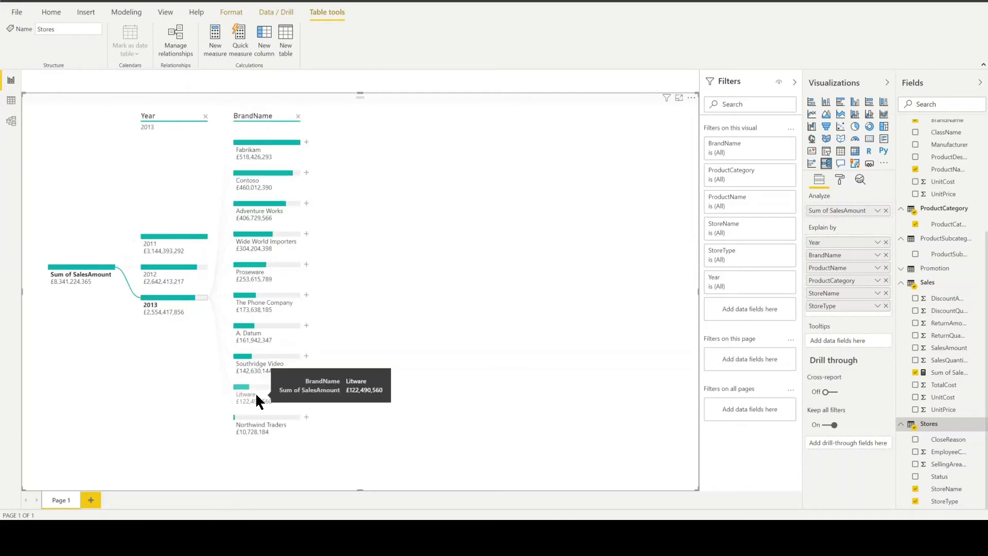
Switch the brand breakdown to 2011 and expand its Northwind Traders node with the High value split.
{"action": "left_click", "coordinate": [204, 251]}
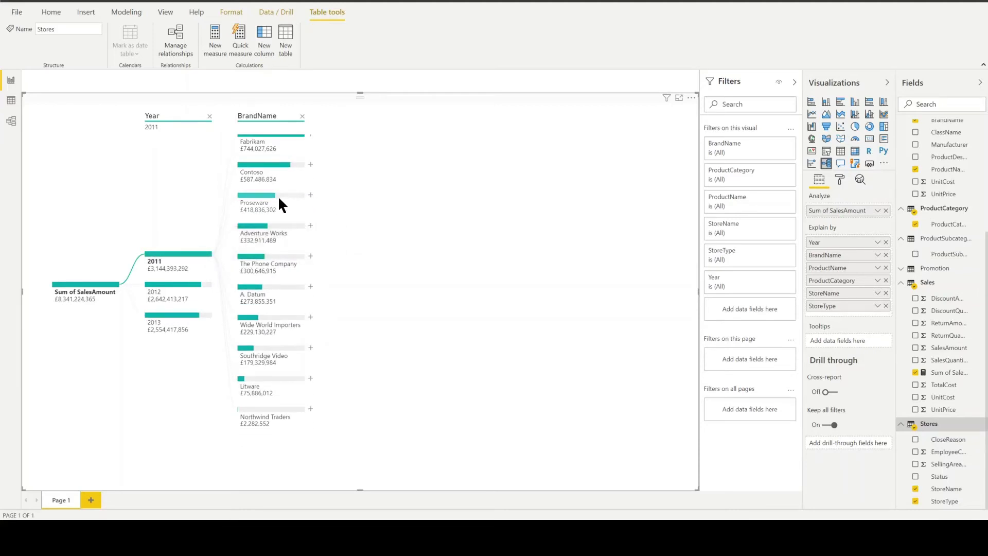
{"action": "mouse_move", "coordinate": [285, 253]}
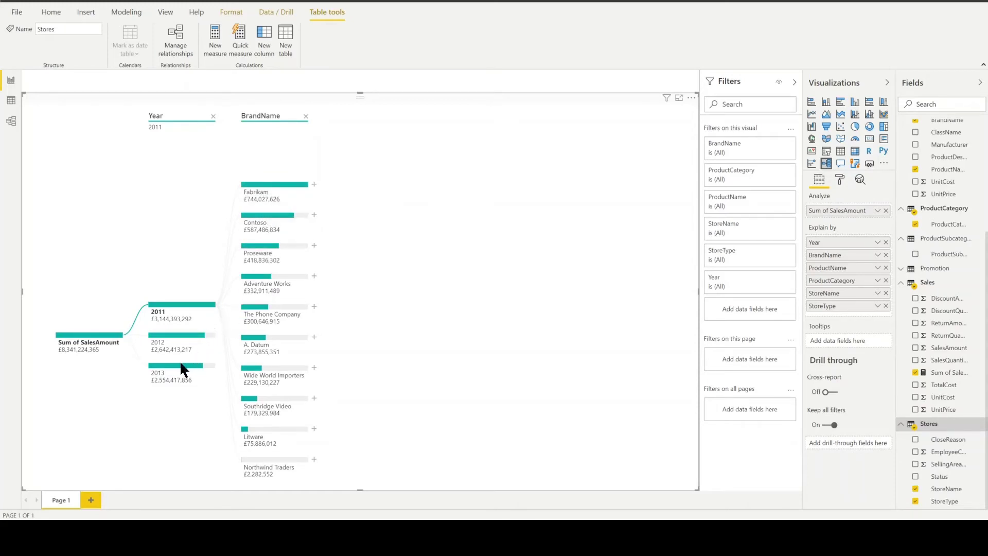
{"action": "mouse_move", "coordinate": [180, 364]}
{"action": "left_click", "coordinate": [314, 458]}
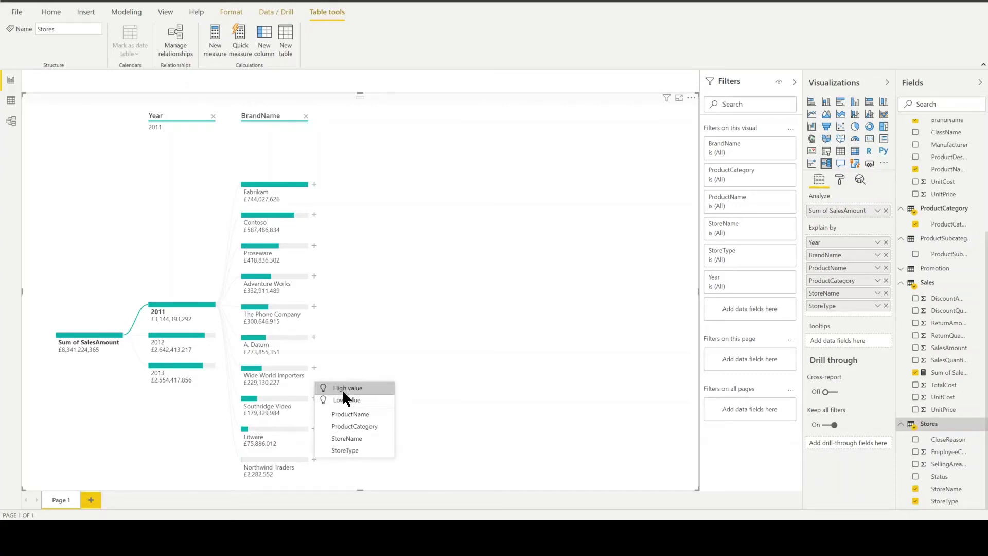
{"action": "key", "text": "Escape"}
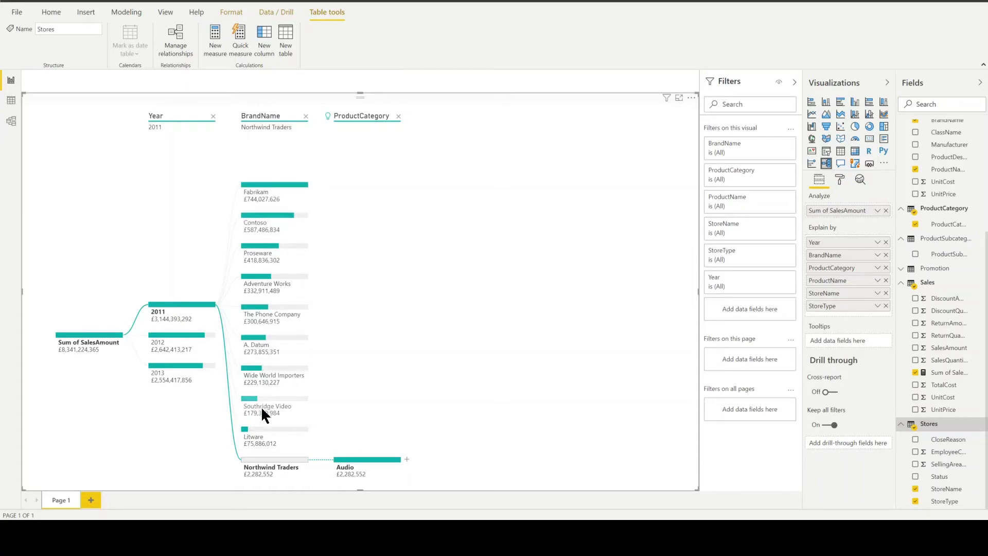
Compare the ProductCategory breakdowns of the Litware, Proseware and Fabrikam brands for 2011.
{"action": "left_click", "coordinate": [264, 432]}
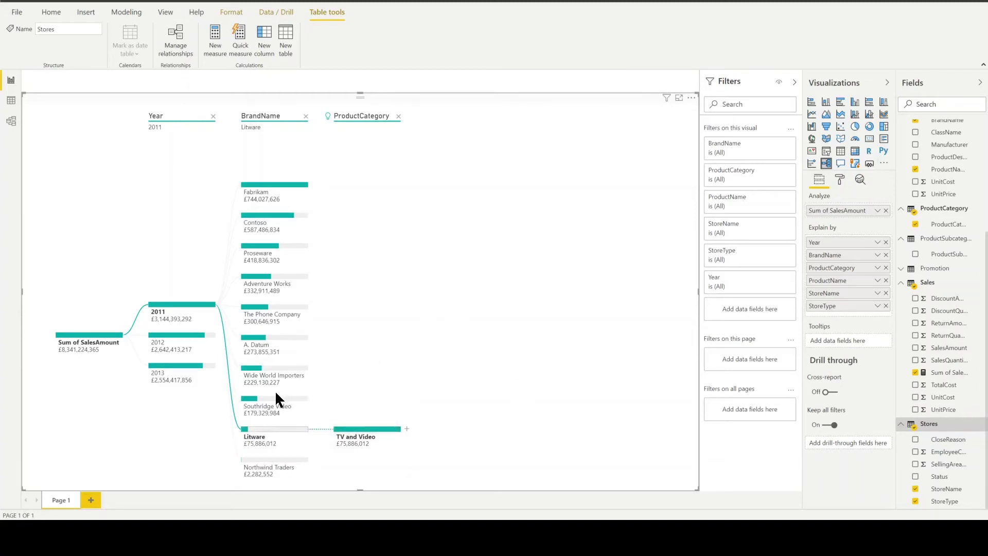
{"action": "left_click", "coordinate": [272, 246]}
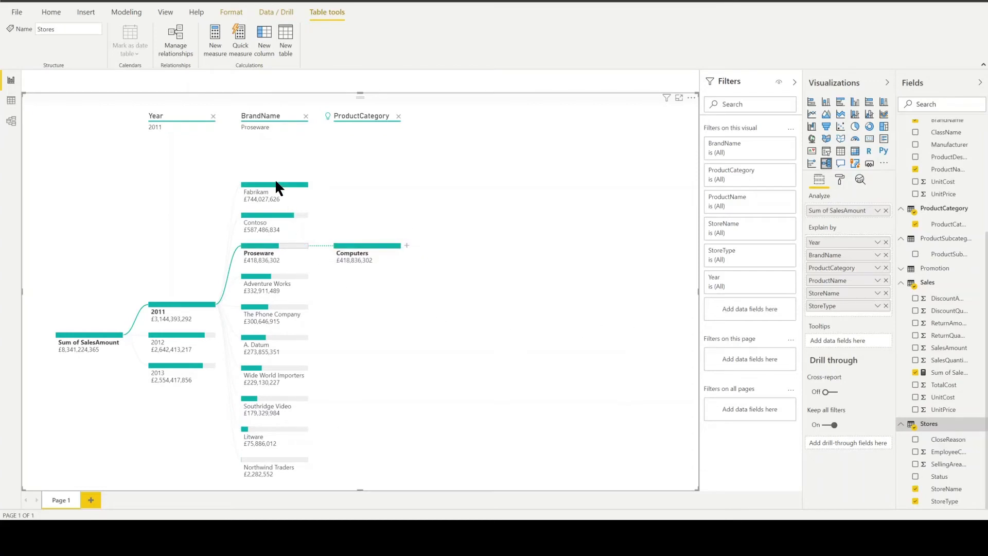
{"action": "mouse_move", "coordinate": [272, 187]}
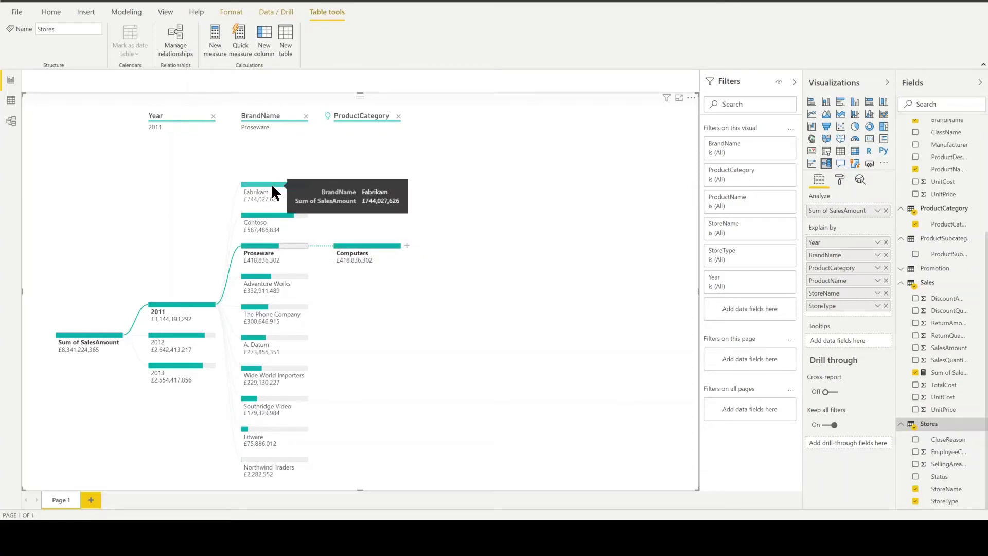
{"action": "left_click", "coordinate": [272, 186]}
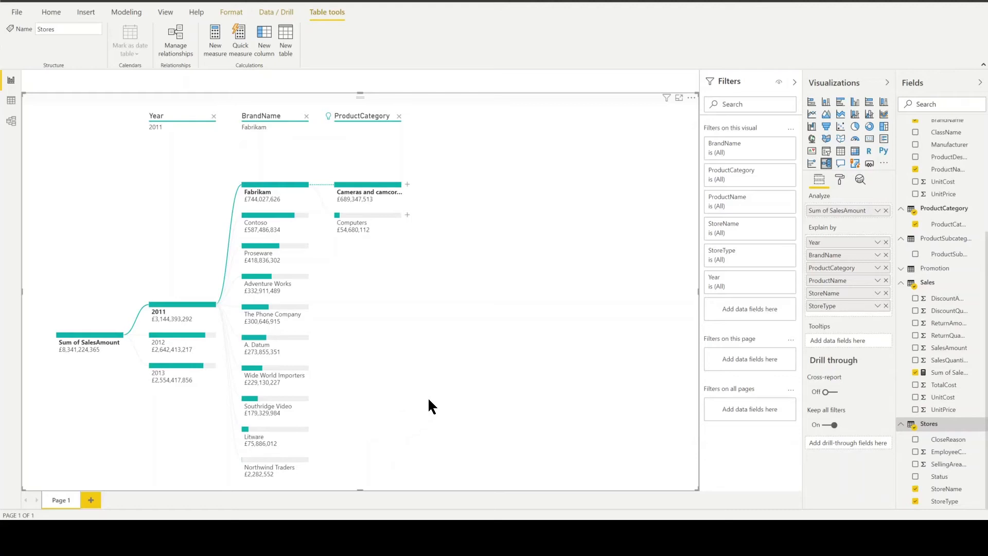
Select the Northwind Traders brand for 2011 and expand its Audio node with the High value split.
{"action": "left_click", "coordinate": [285, 463]}
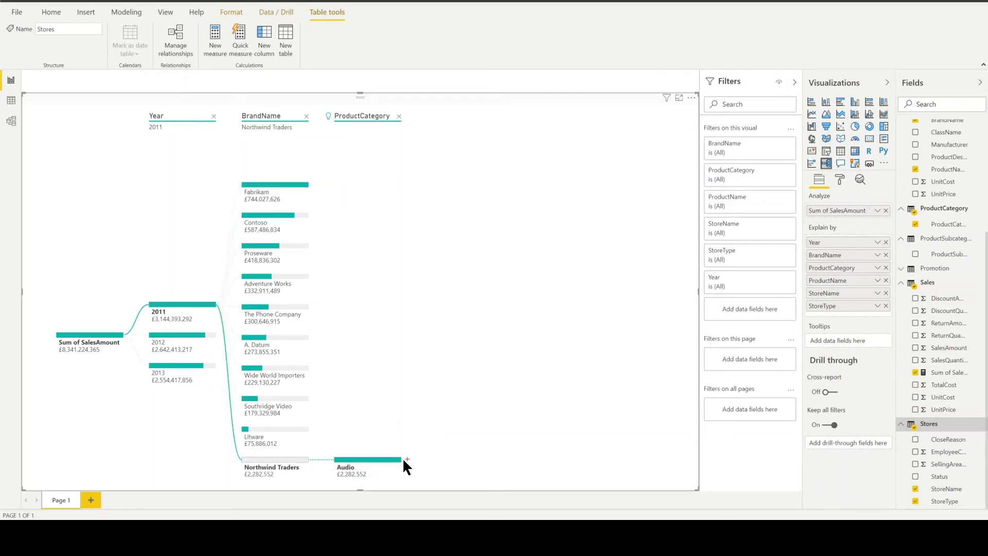
{"action": "left_click", "coordinate": [407, 458]}
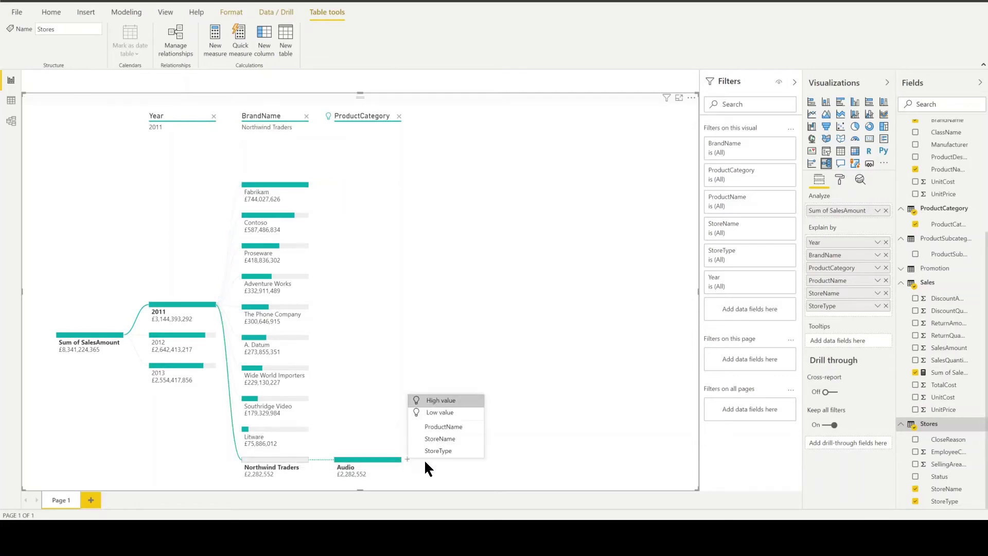
{"action": "left_click", "coordinate": [443, 401]}
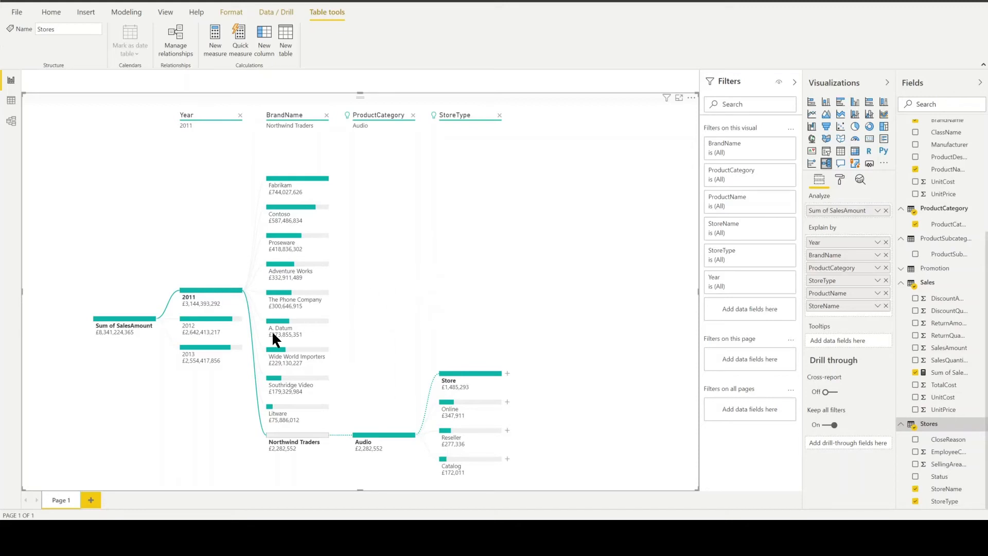
Duplicate Page 1 and convert the copied decomposition tree into a Key influencers visual.
{"action": "right_click", "coordinate": [61, 495]}
{"action": "left_click", "coordinate": [100, 480]}
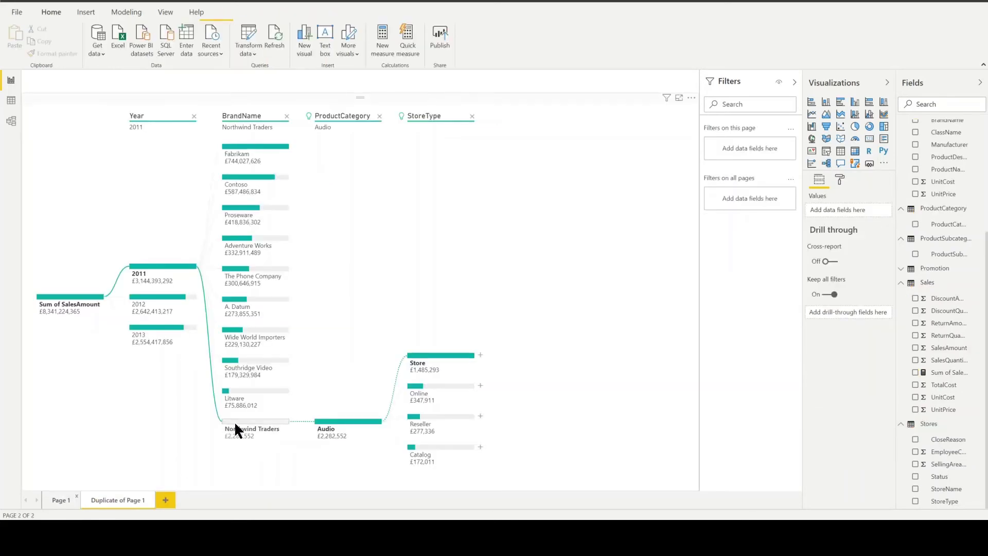
{"action": "left_click", "coordinate": [815, 164]}
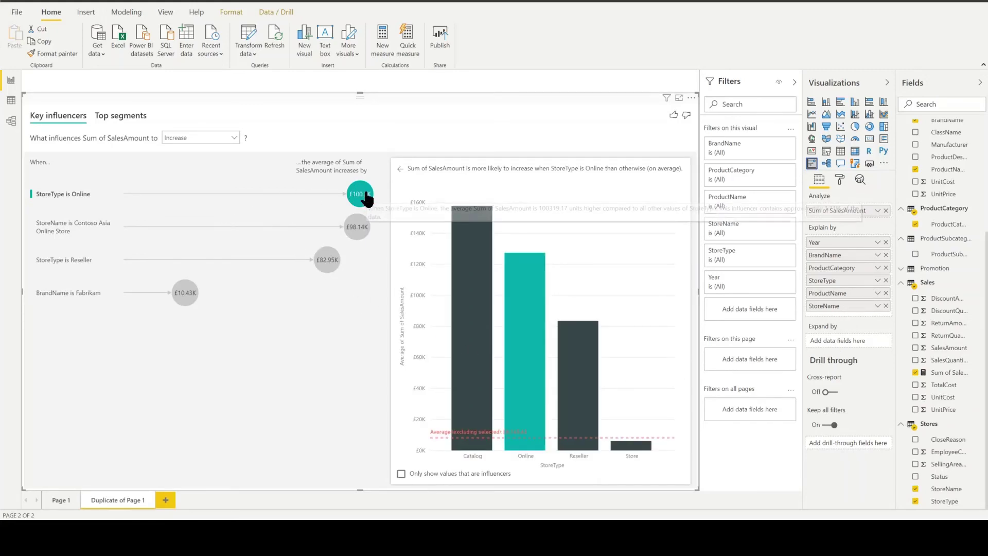
Examine the Online, Contoso Asia Online Store and Reseller influencers, toggling the option to show only values that are influencers.
{"action": "mouse_move", "coordinate": [368, 196]}
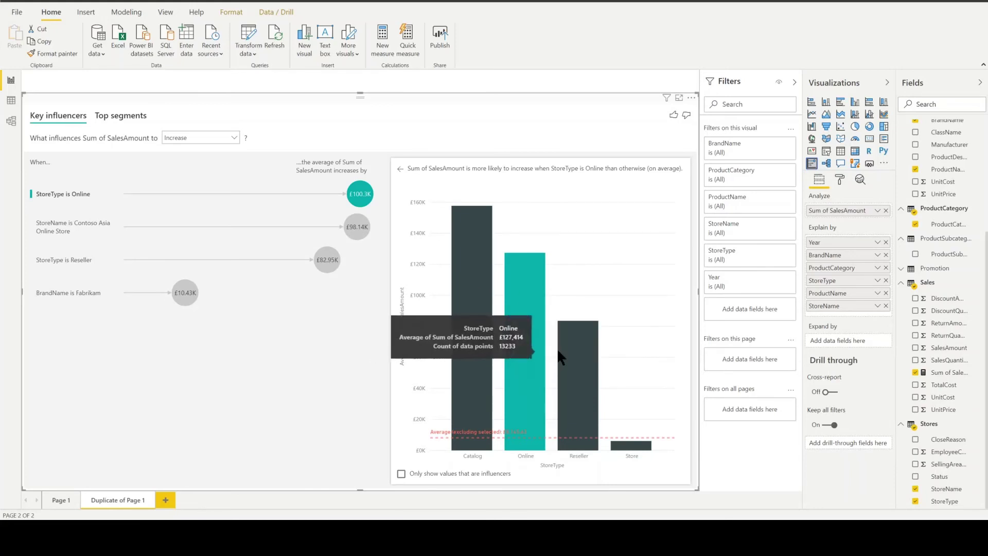
{"action": "left_click", "coordinate": [83, 228]}
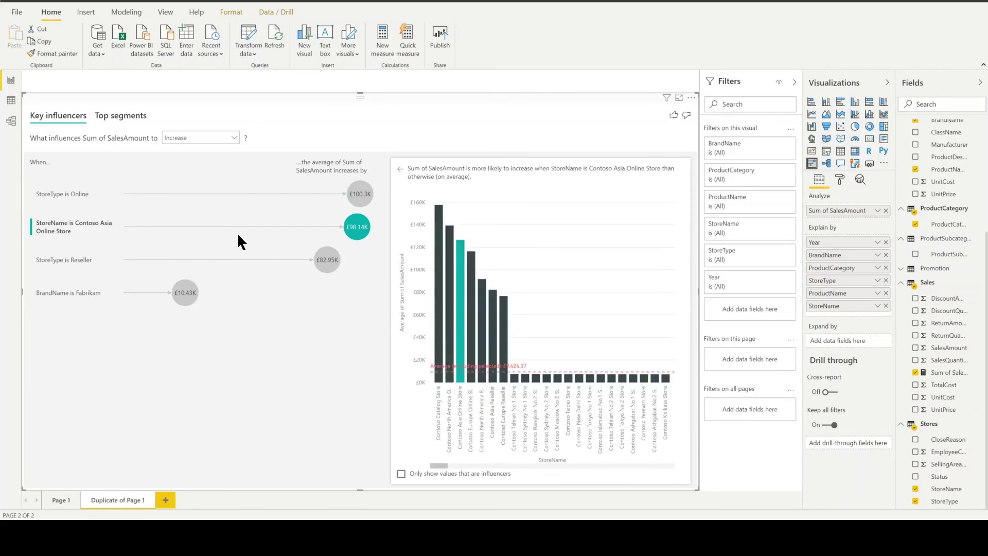
{"action": "left_click", "coordinate": [401, 473]}
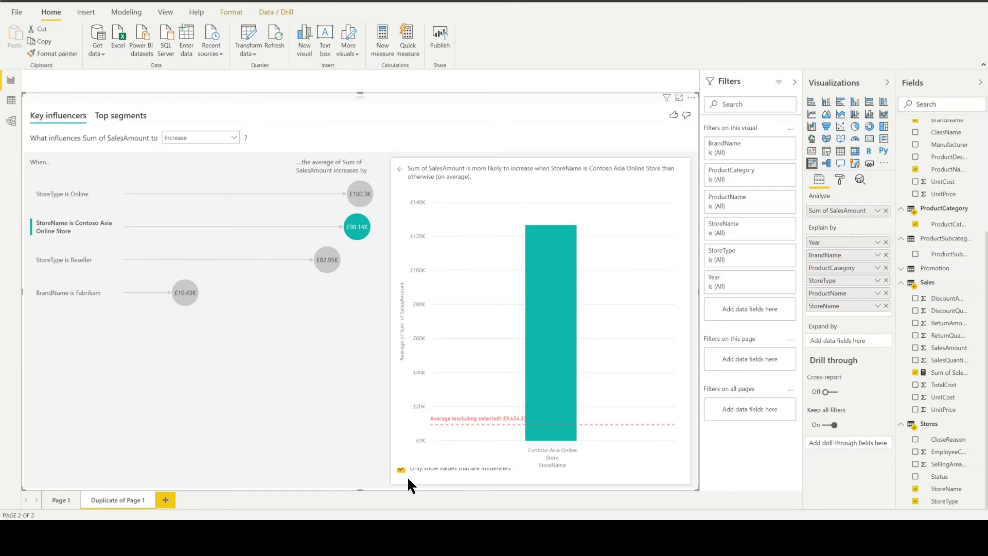
{"action": "left_click", "coordinate": [327, 261]}
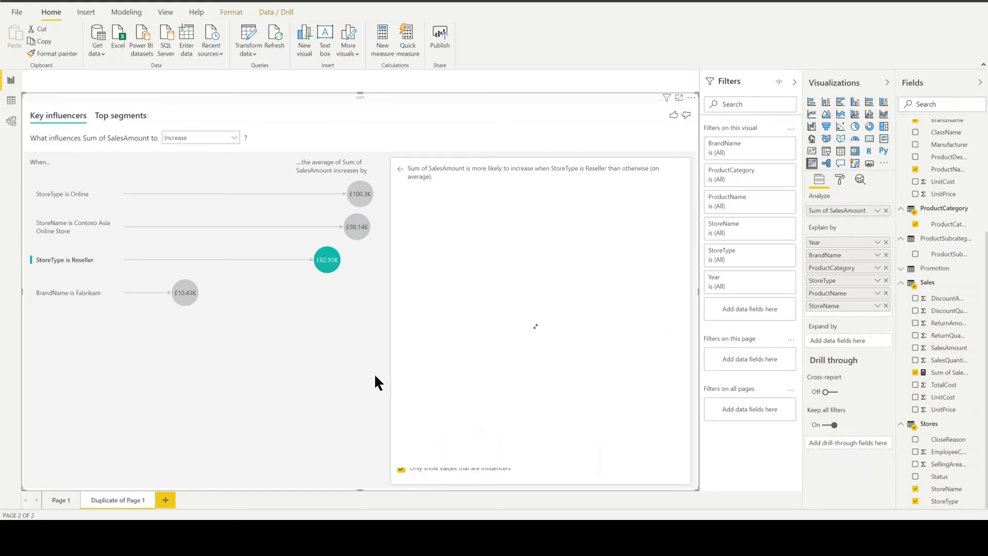
{"action": "left_click", "coordinate": [400, 471]}
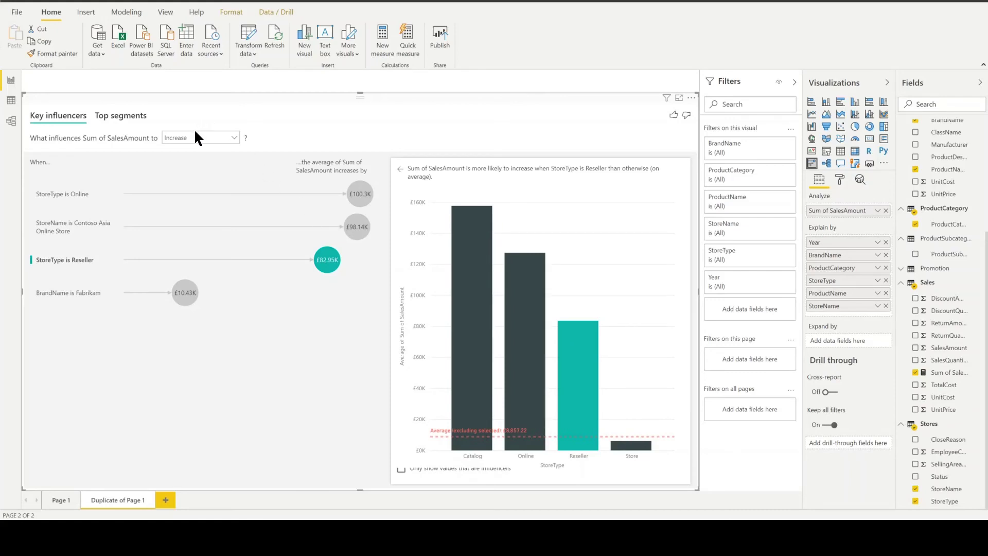
{"action": "left_click", "coordinate": [94, 203]}
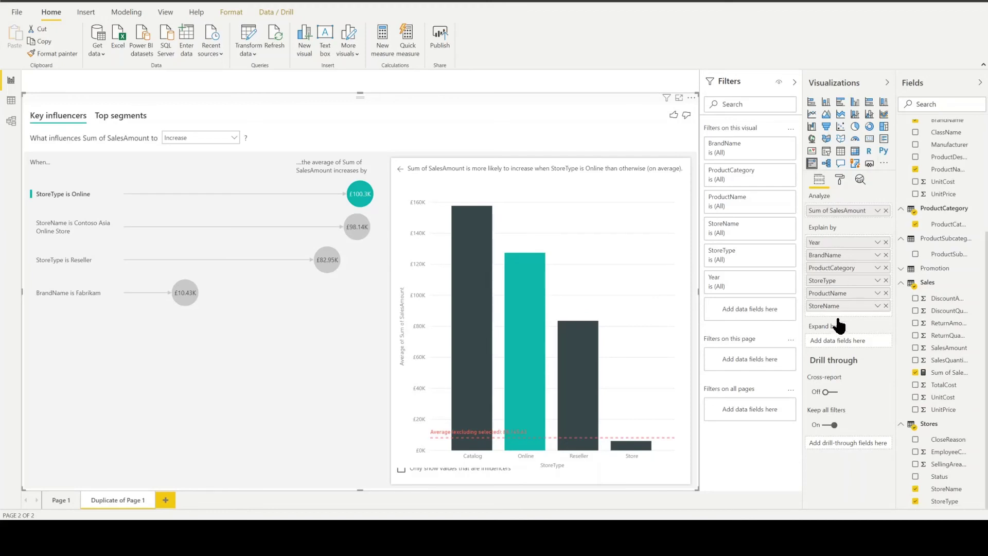
Move Year from Explain by to Expand by and inspect the Contoso Asia Online Store and Fabrikam influencers.
{"action": "left_click_drag", "start_coordinate": [838, 325], "coordinate": [839, 340]}
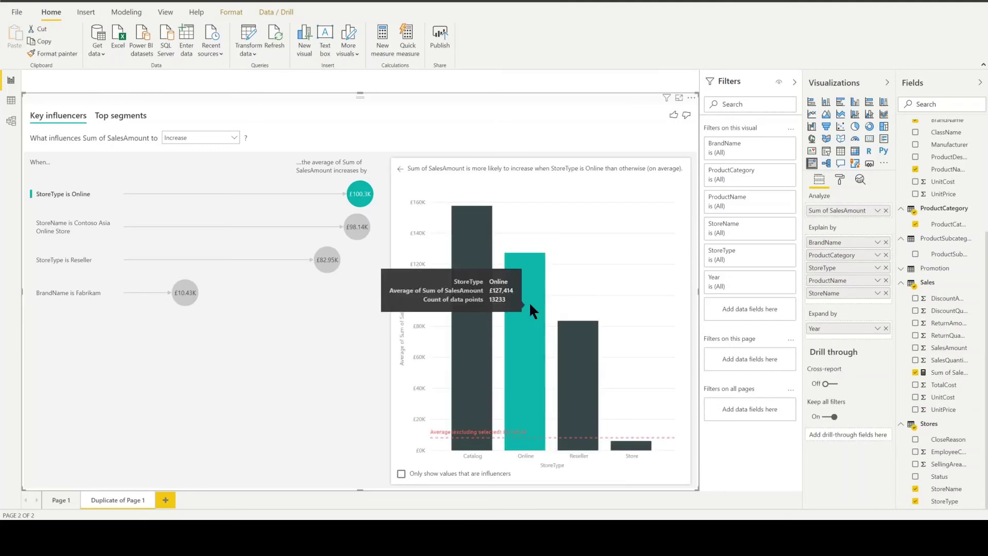
{"action": "left_click", "coordinate": [357, 238]}
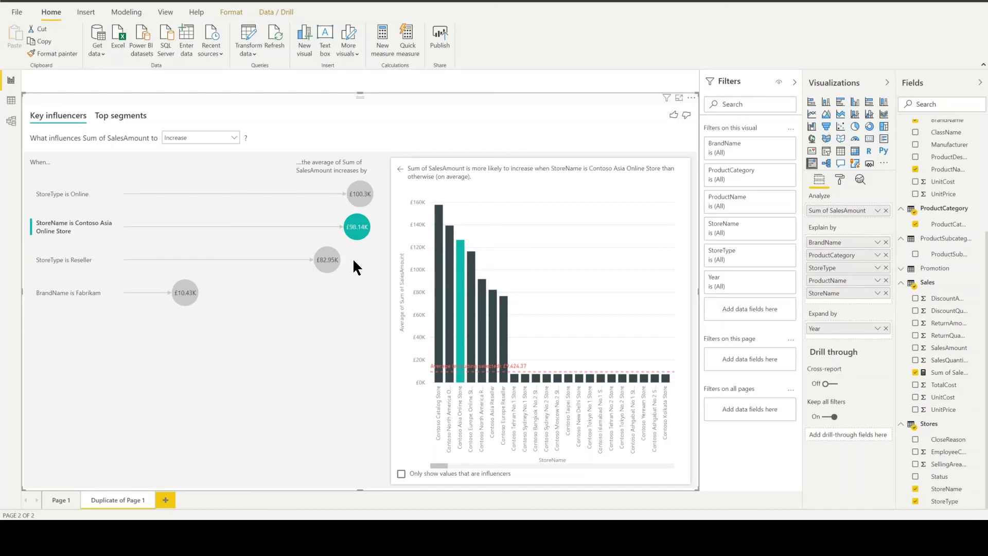
{"action": "left_click", "coordinate": [187, 299]}
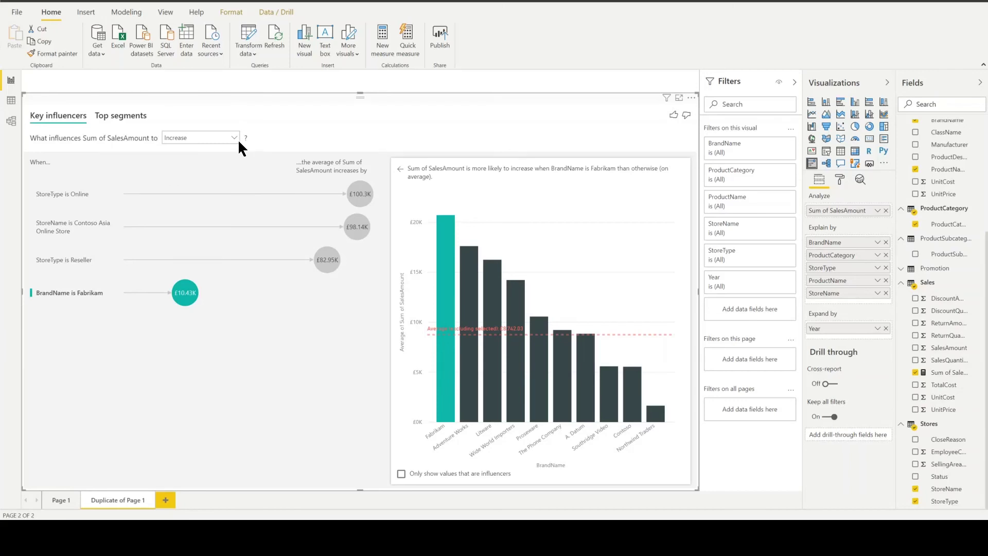
Inspect the top segment for High Sum of SalesAmount, and switch the analysis to Low to examine Segment 1 and Segment 2.
{"action": "left_click", "coordinate": [131, 123]}
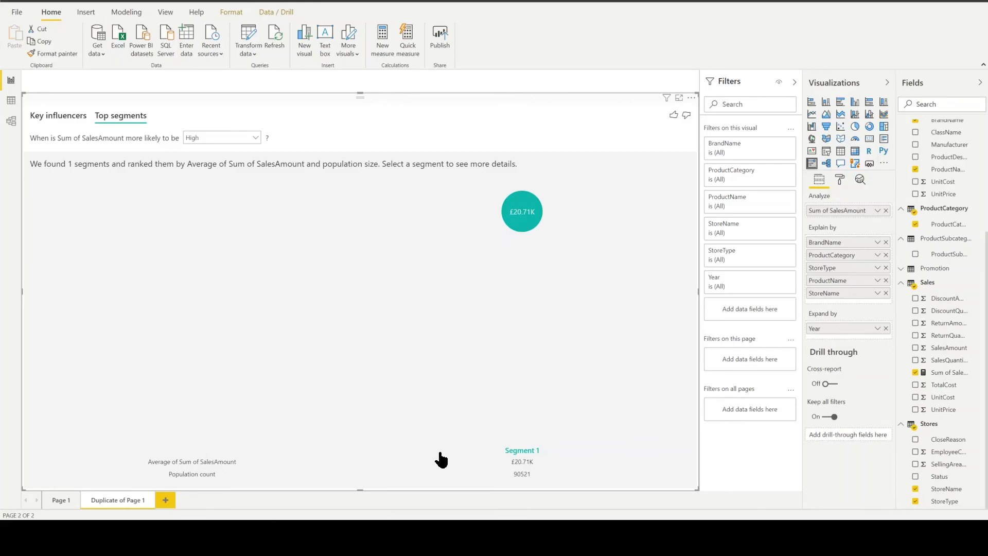
{"action": "left_click", "coordinate": [528, 216]}
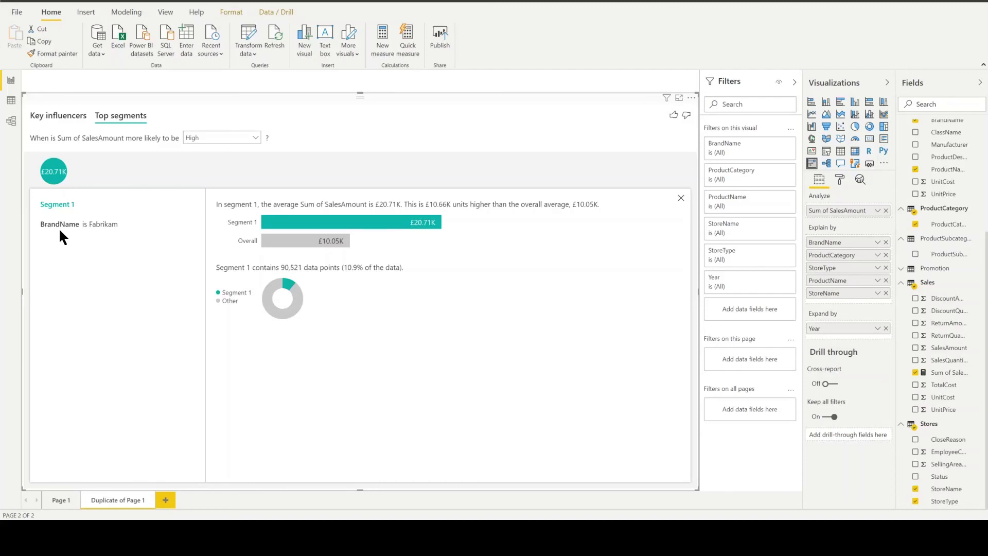
{"action": "left_click", "coordinate": [208, 137]}
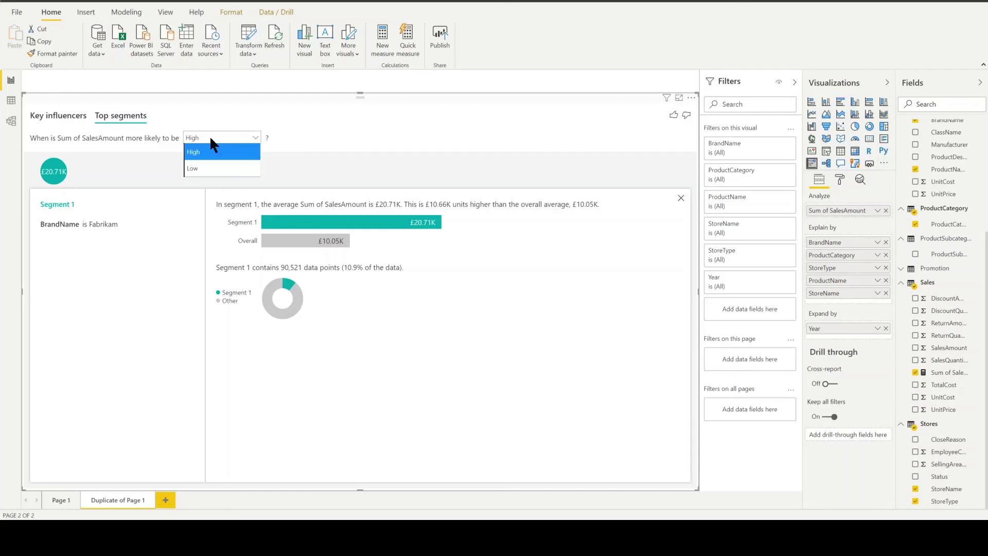
{"action": "left_click", "coordinate": [214, 170]}
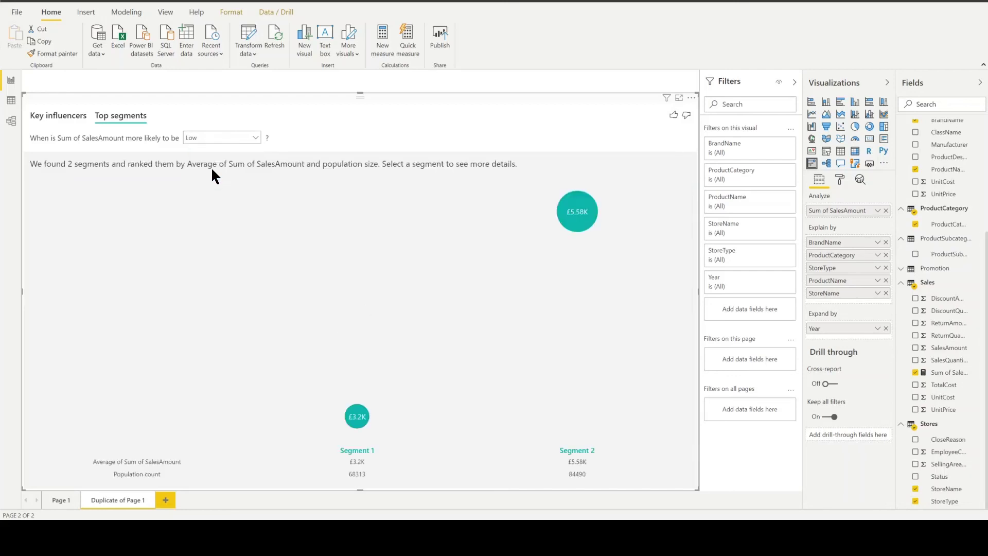
{"action": "left_click", "coordinate": [356, 416]}
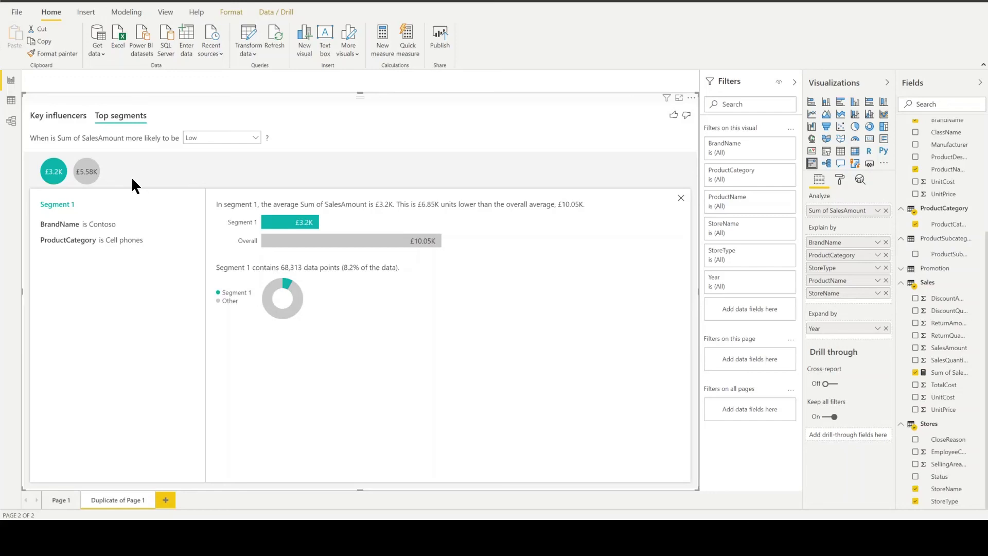
{"action": "left_click", "coordinate": [89, 172]}
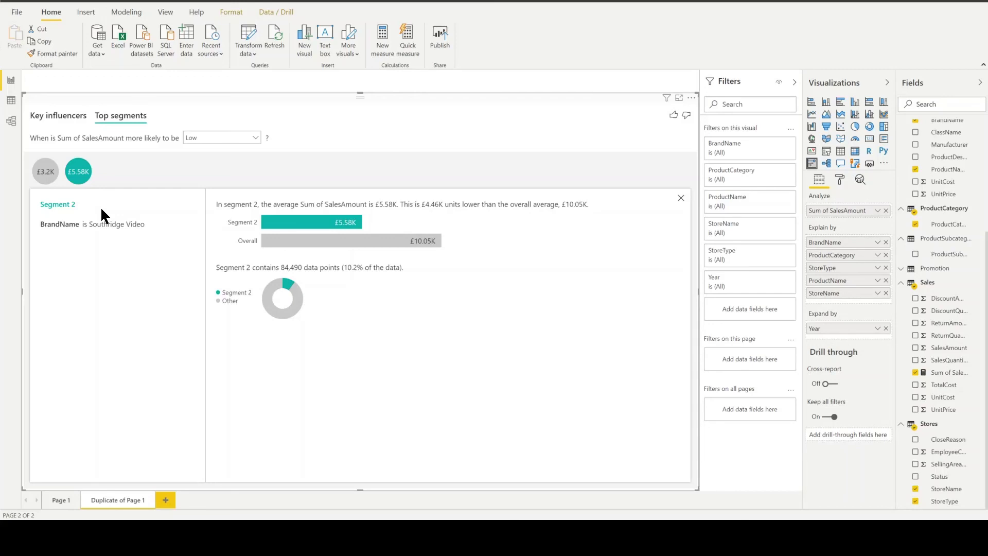
Return to the key influencers for Decrease and highlight the Reseller and Store columns in the StoreType chart.
{"action": "left_click", "coordinate": [62, 123]}
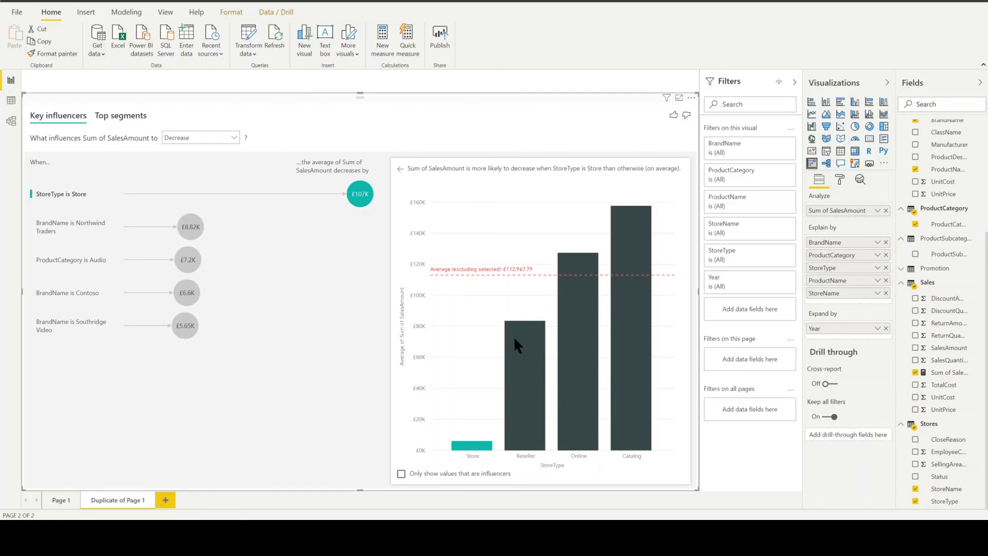
{"action": "left_click", "coordinate": [520, 360]}
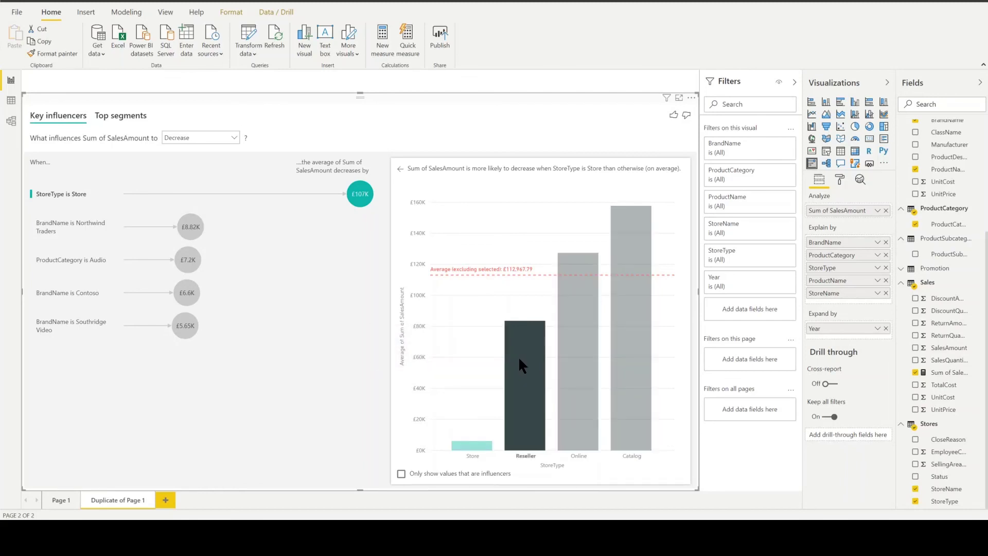
{"action": "left_click", "coordinate": [464, 443]}
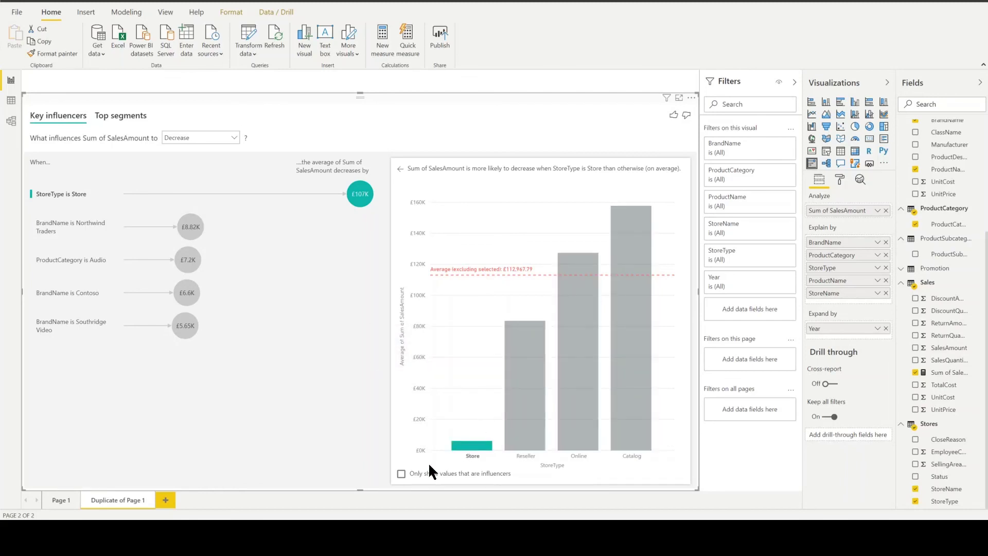